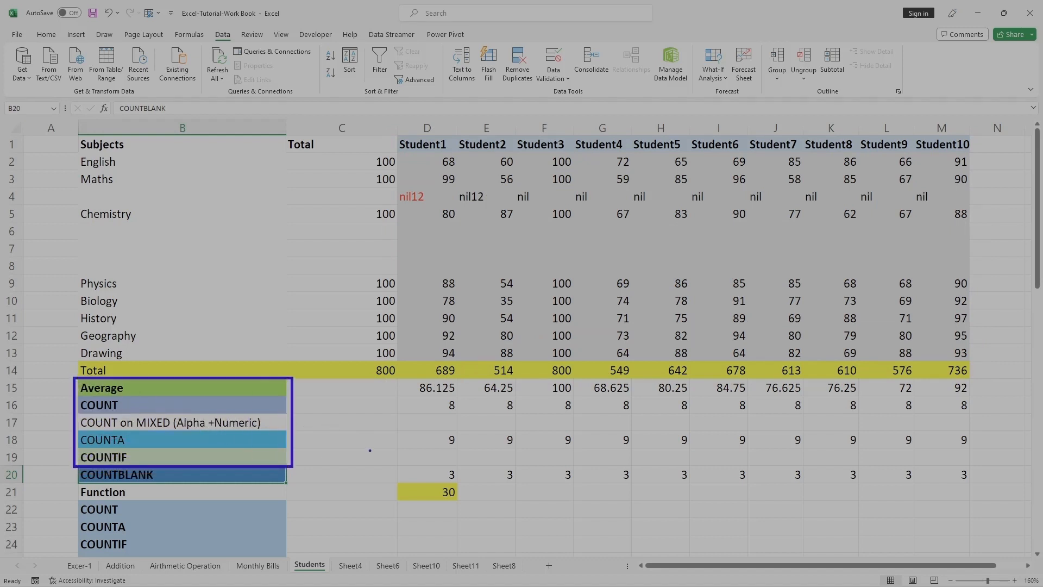
- Switch to Sheet11 and add filters to the header row A1:G1 of the sales data
left_click(465, 565)
scroll(455, 400, "up", 15)
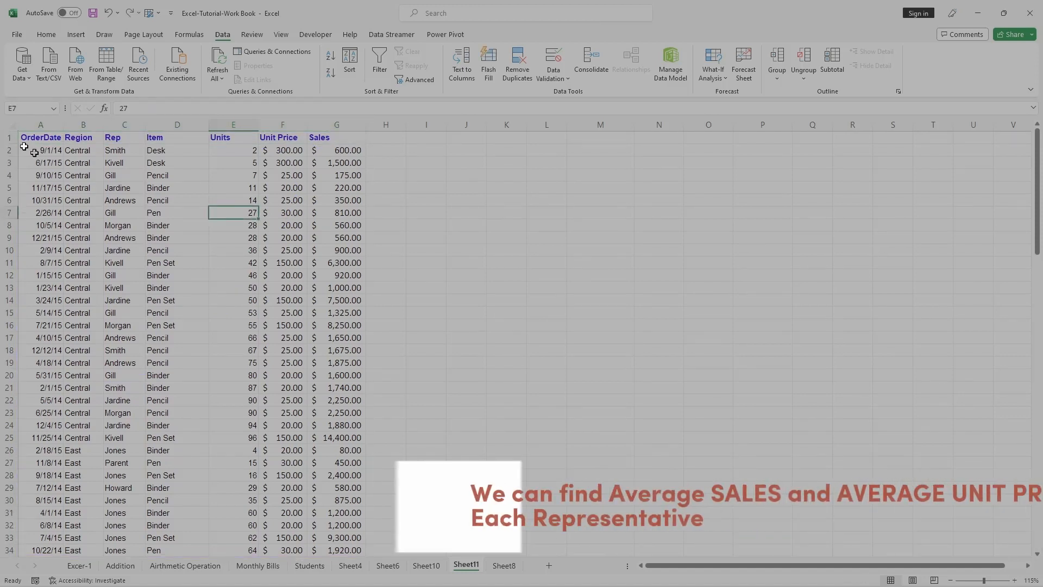
left_click_drag(25, 139, 370, 130)
left_click(380, 60)
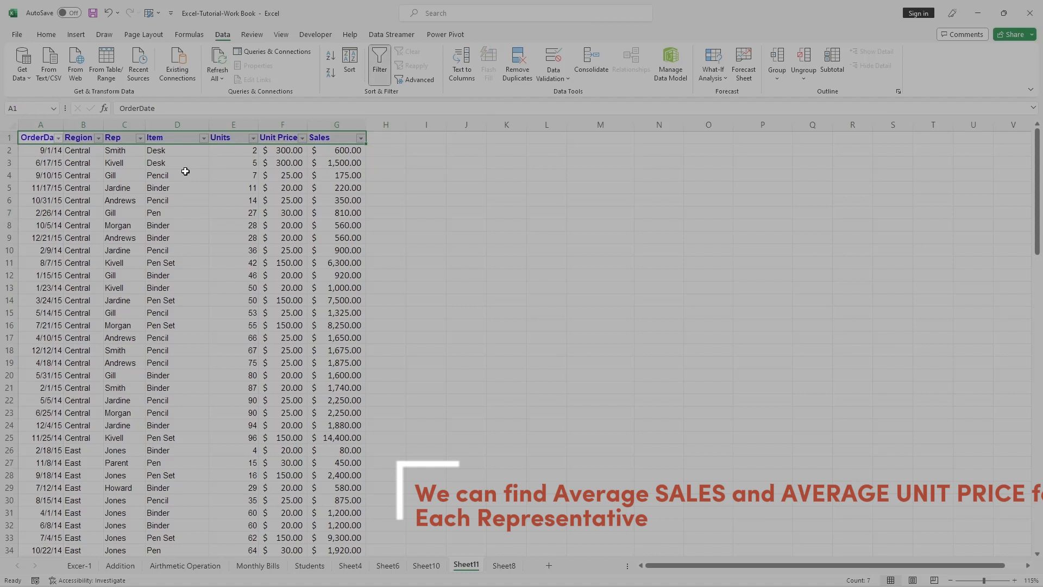
- Filter the Rep column to show only the representative listed in row 2
left_click(140, 138)
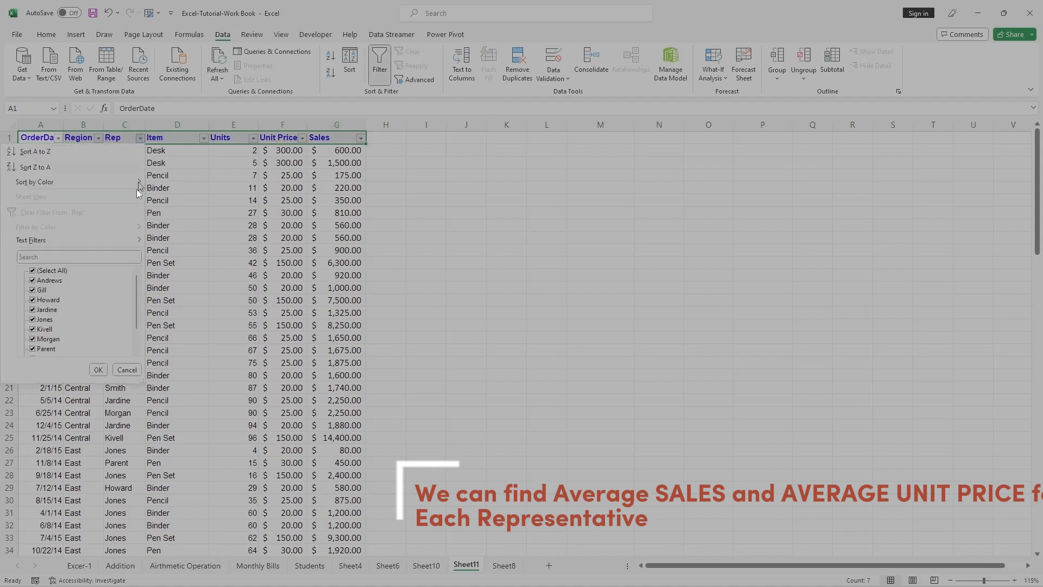
left_click(48, 271)
scroll(83, 320, "down", 1)
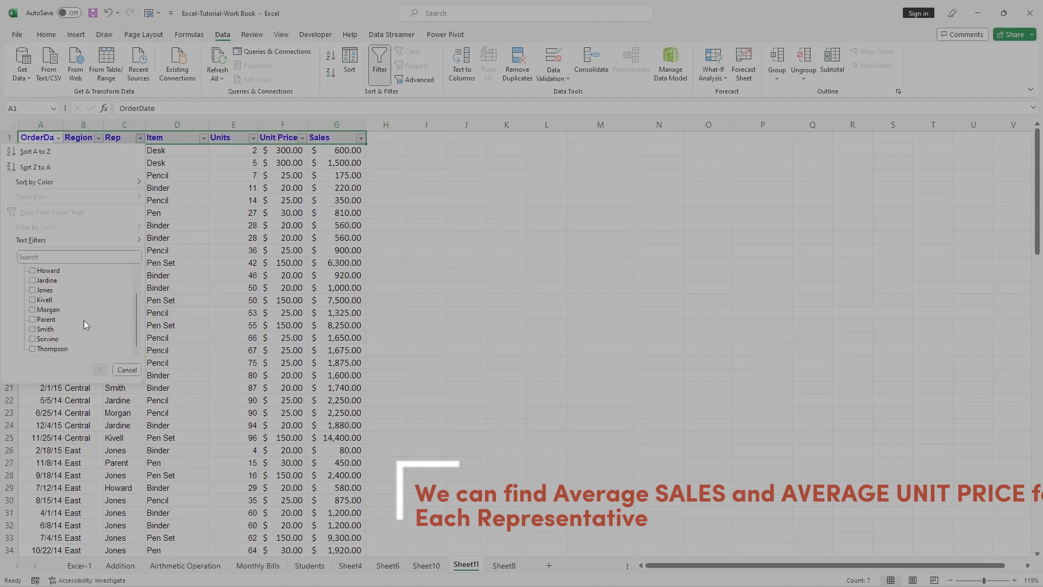
left_click(33, 329)
left_click(99, 371)
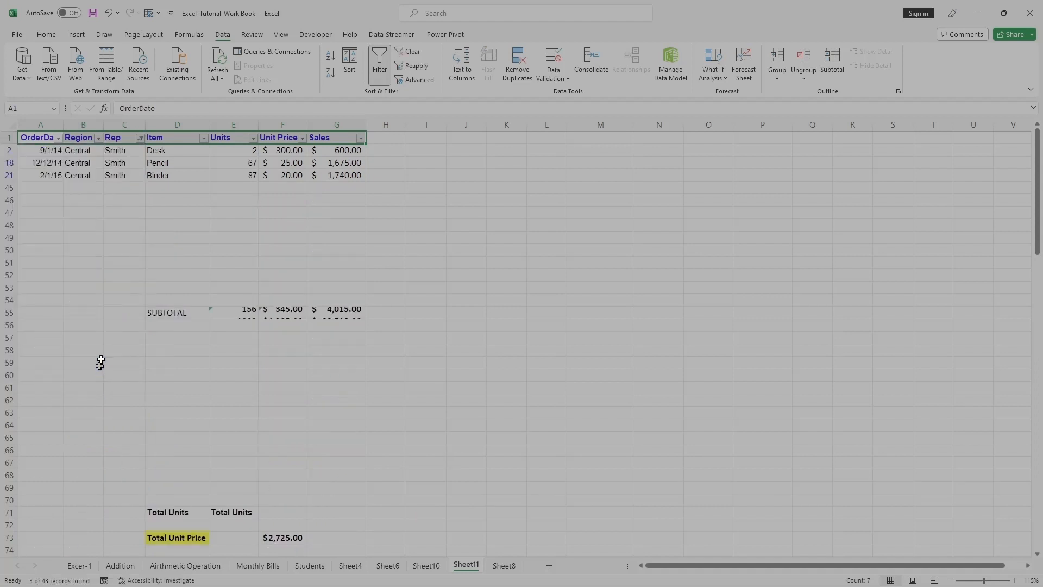
- Examine the existing SUBTOTAL formulas for Units in E55 and Unit Price in F55
left_click(239, 251)
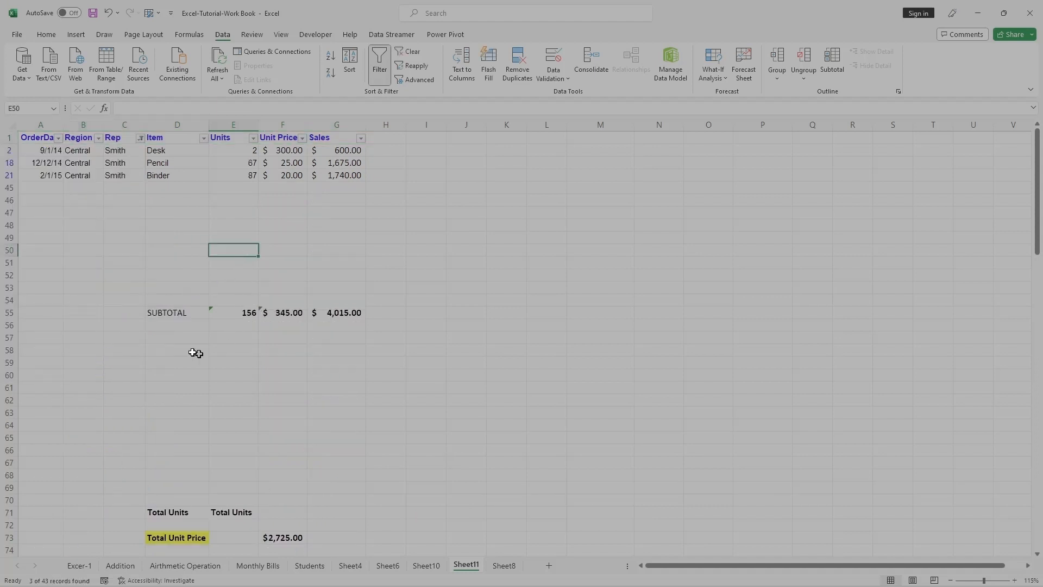
left_click(153, 312)
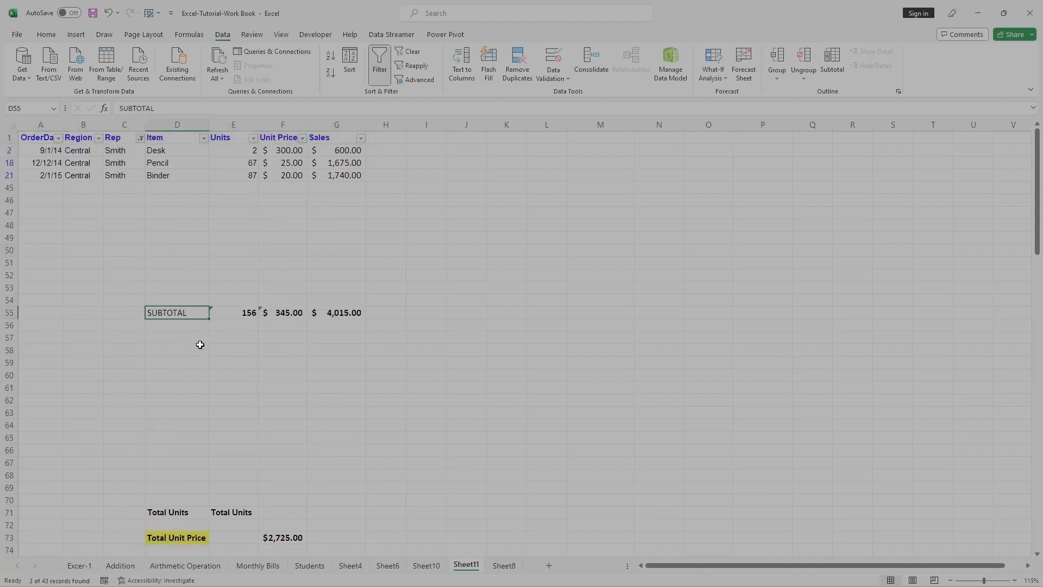
left_click(237, 313)
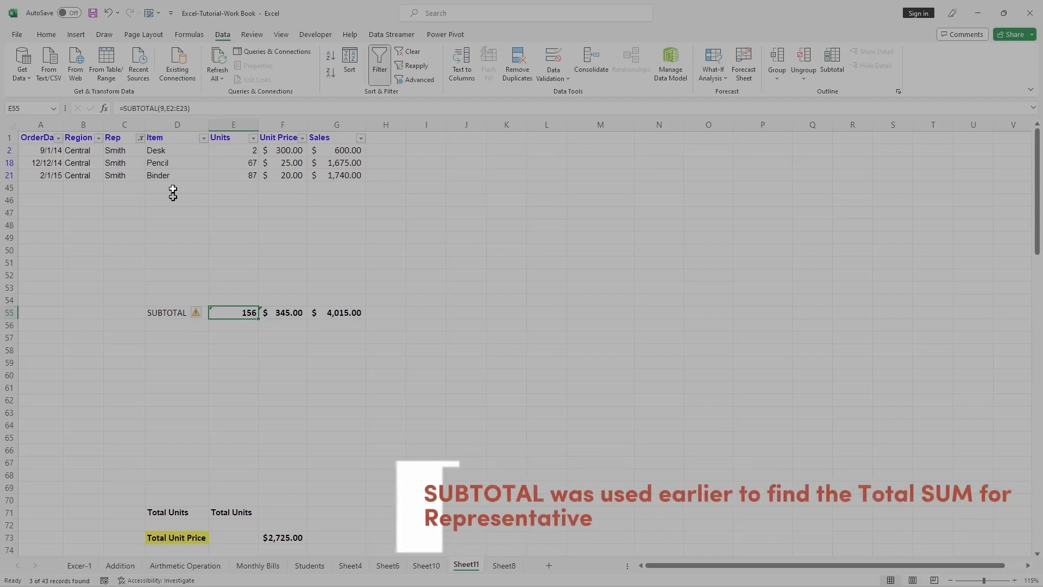
left_click(274, 311)
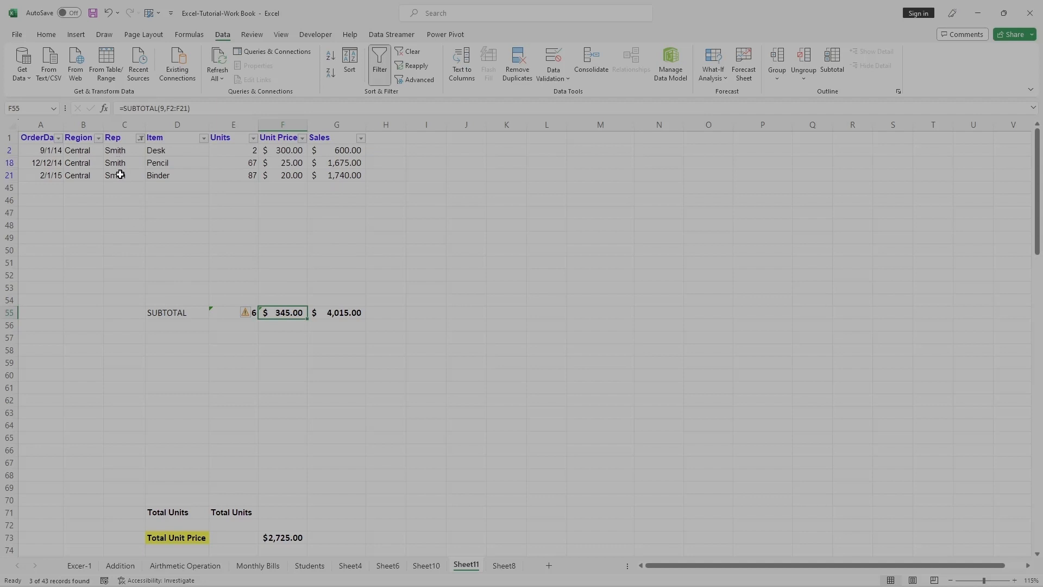
- Change the Rep filter to show only the first representative in the filter list
left_click(141, 139)
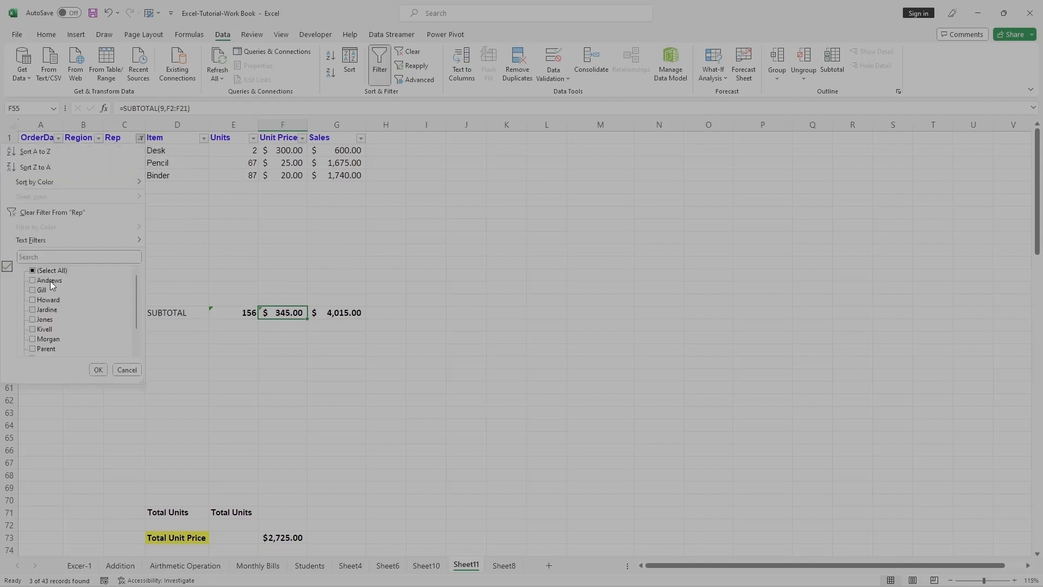
scroll(71, 321, "down", 1)
left_click(45, 330)
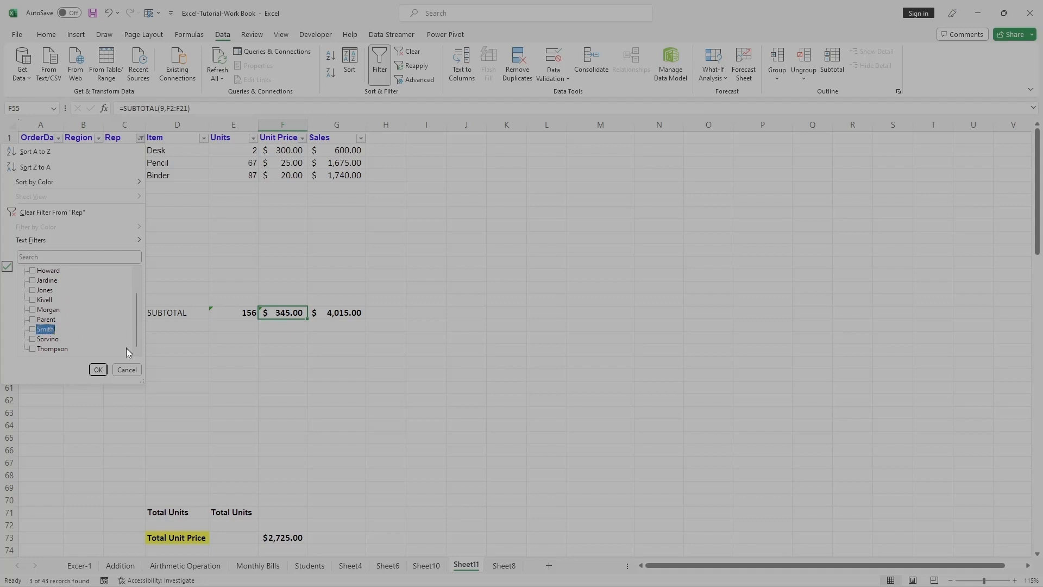
left_click(97, 369)
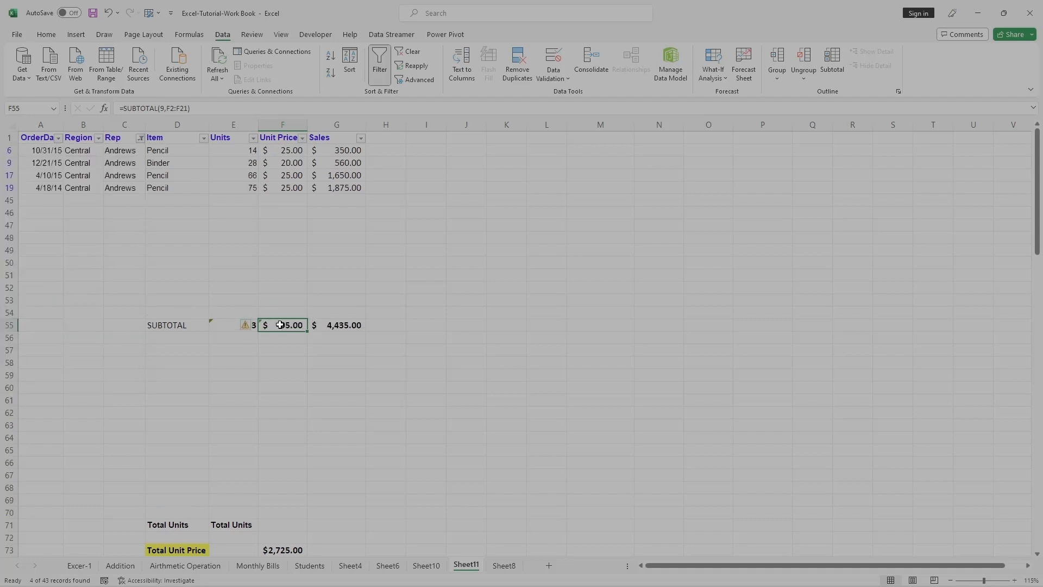
- Set the Rep filter back to only the representative listed in row 2
left_click(141, 138)
left_click(44, 282)
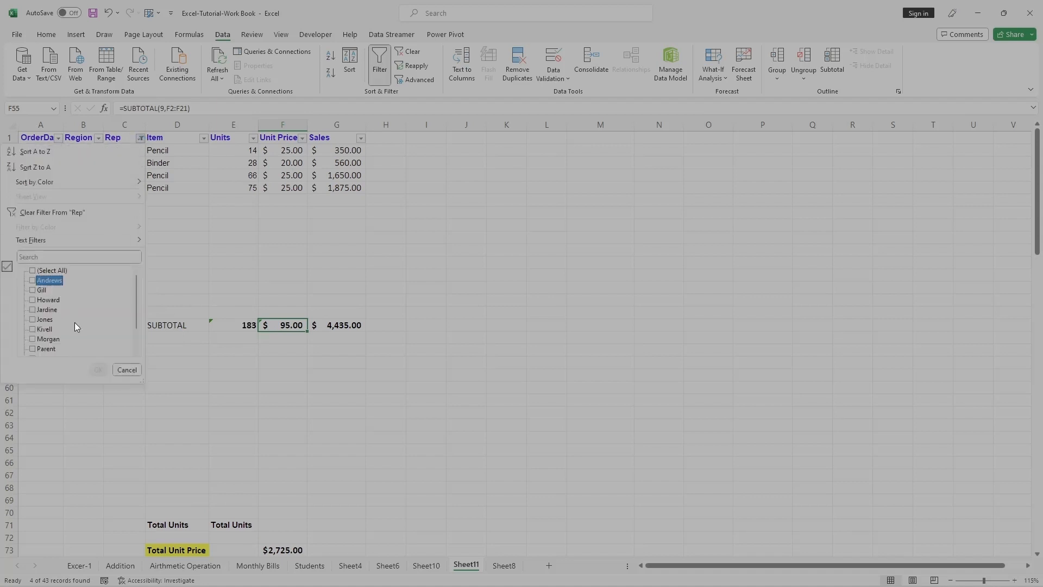
scroll(73, 321, "down", 1)
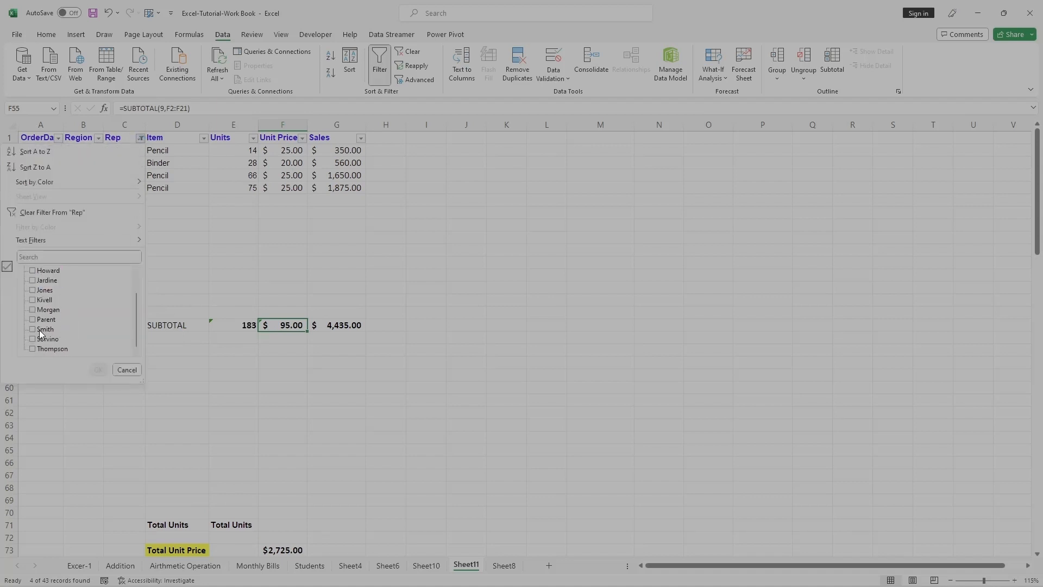
left_click(39, 329)
left_click(98, 369)
- Enter the label AVERAGE in cell D56, directly below the SUBTOTAL label
left_click(173, 326)
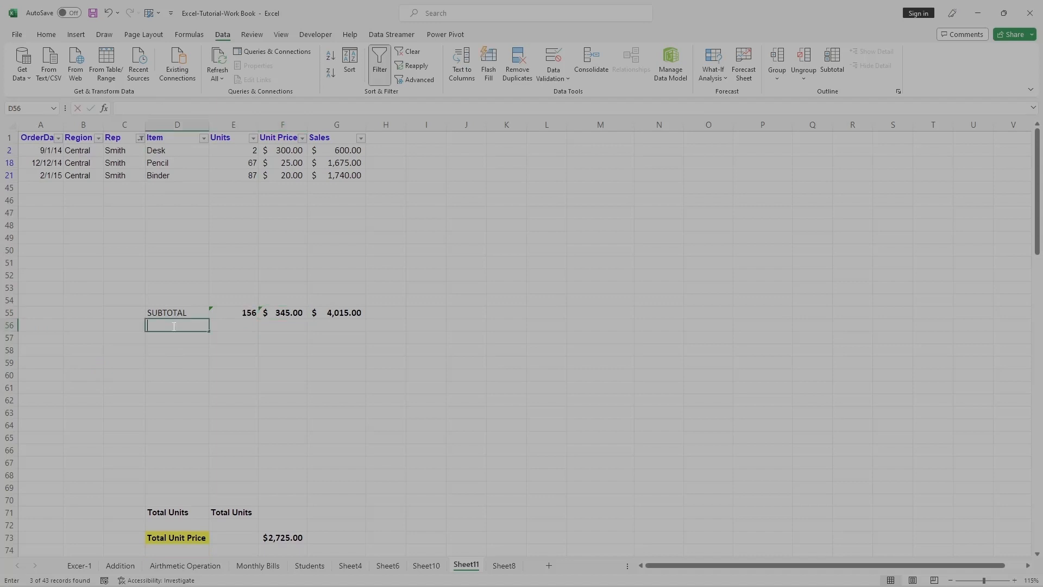
key("Up")
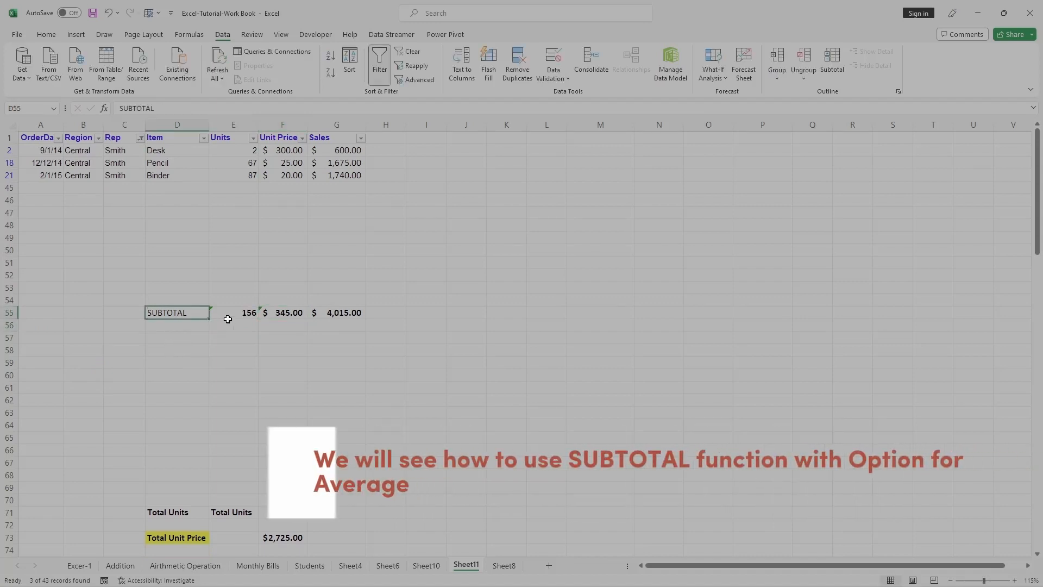
left_click(240, 313)
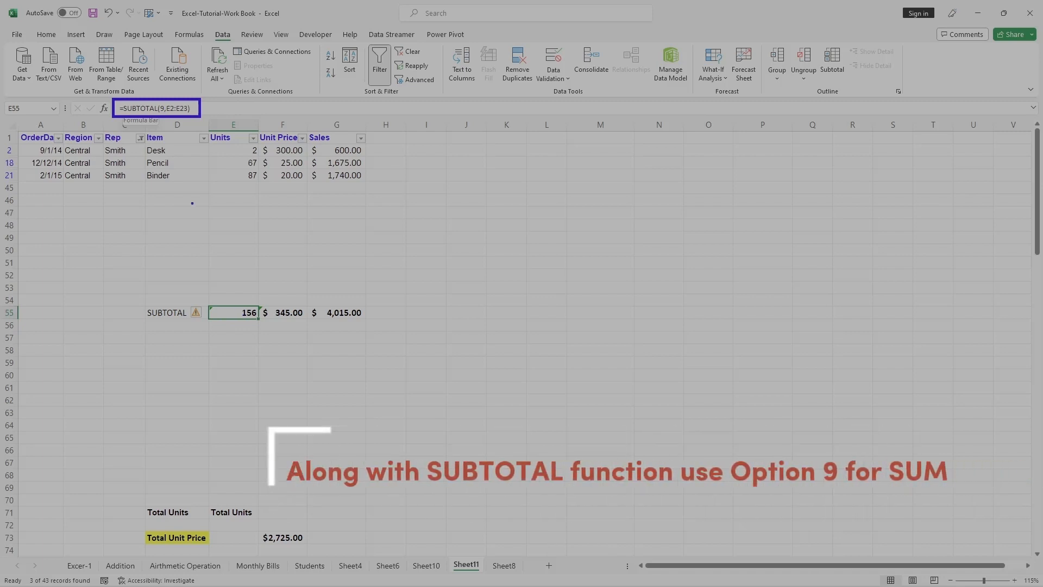
left_click(174, 325)
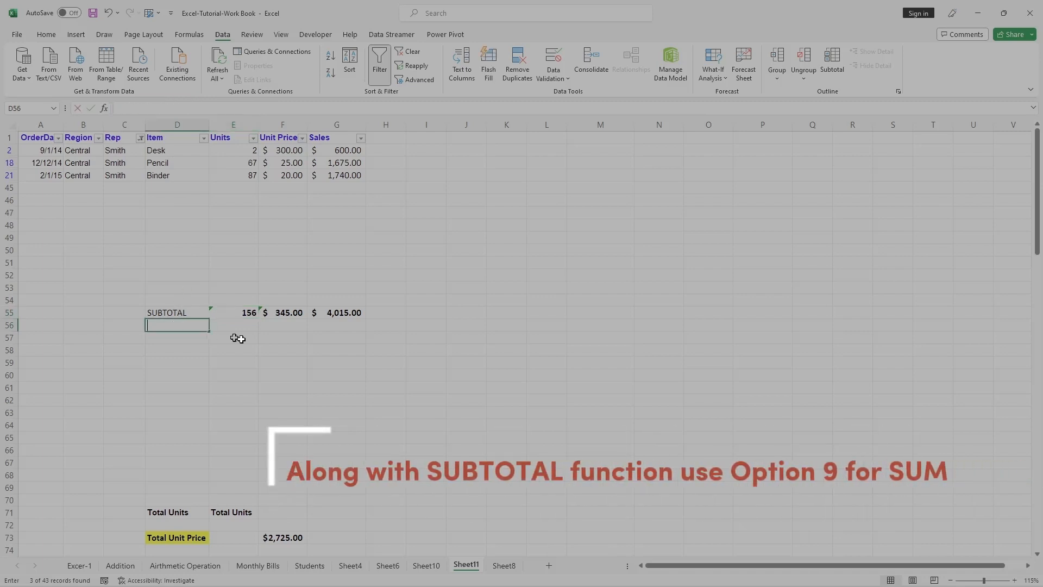
type("AVERAGE")
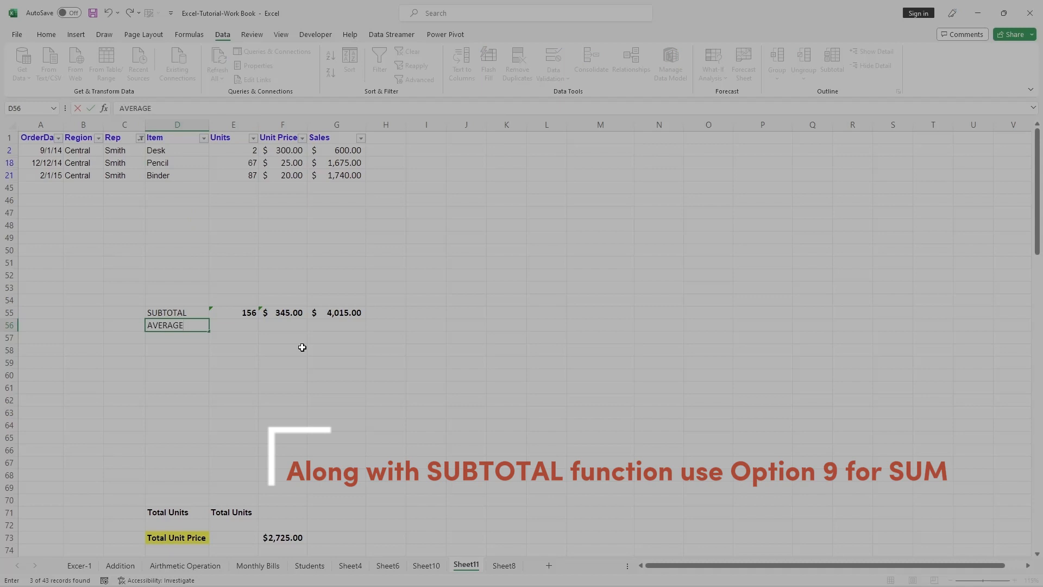
left_click(302, 347)
left_click(506, 300)
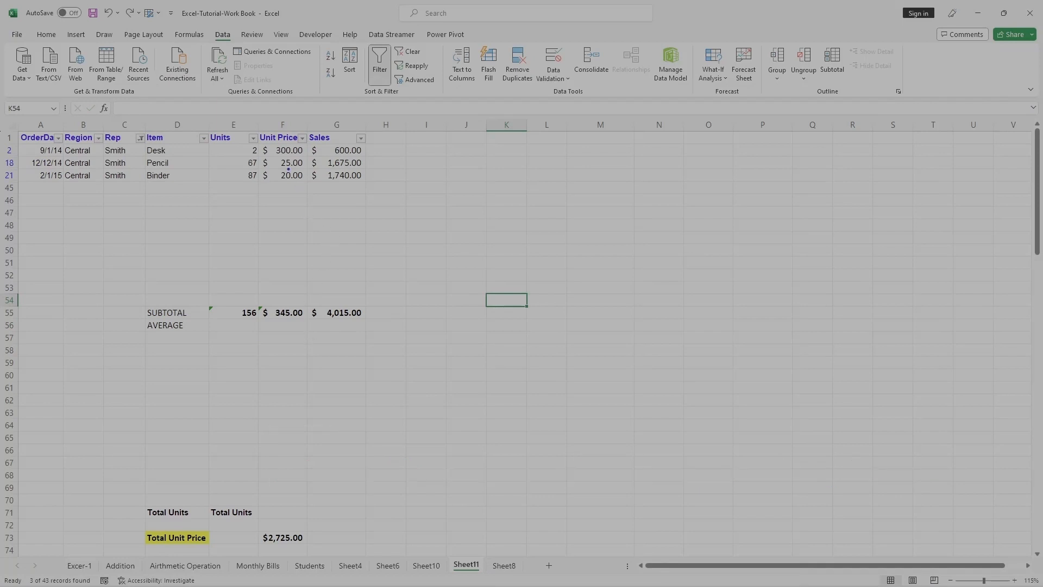
mouse_move(257, 130)
left_mouse_down()
mouse_move(319, 176)
mouse_move(310, 182)
left_mouse_up()
mouse_move(307, 128)
left_mouse_down()
mouse_move(352, 139)
mouse_move(371, 186)
left_mouse_up()
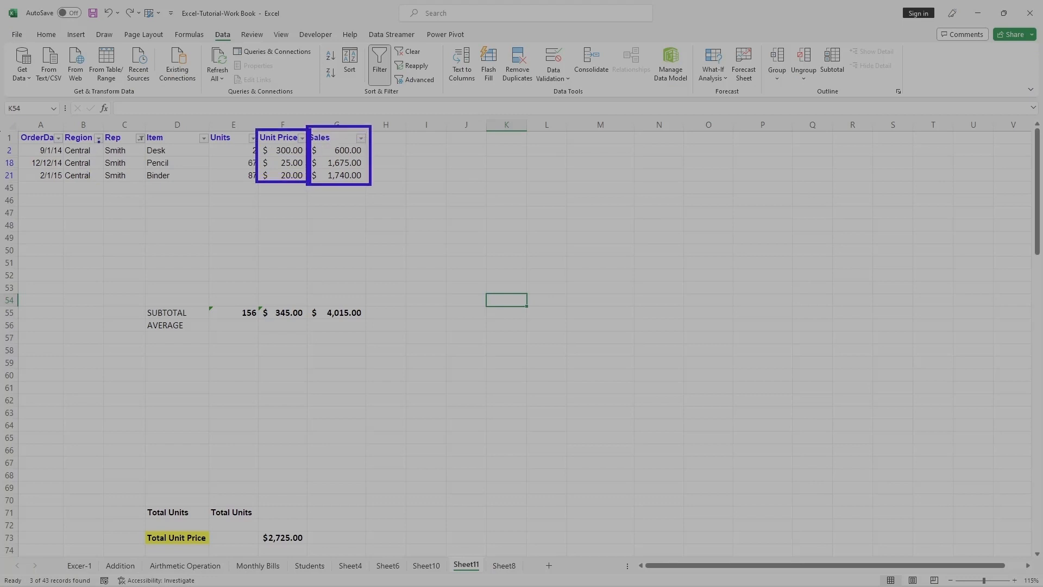
mouse_move(102, 127)
left_mouse_down()
mouse_move(132, 143)
mouse_move(150, 180)
left_mouse_up()
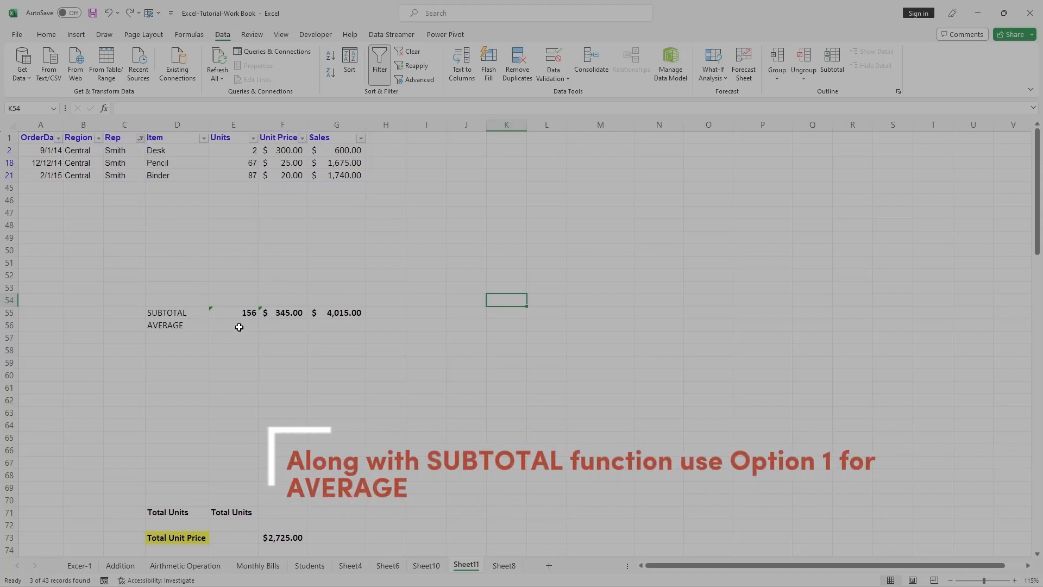
- Enter the formula =SUBTOTAL(1,F2:F21) in F56 to average the filtered unit prices
double_click(273, 325)
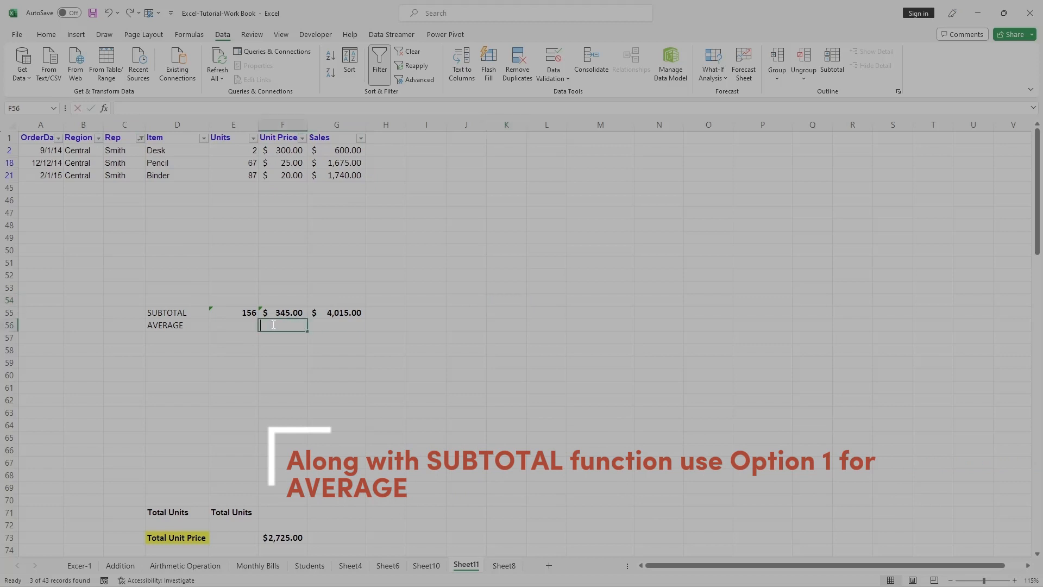
type("=SU")
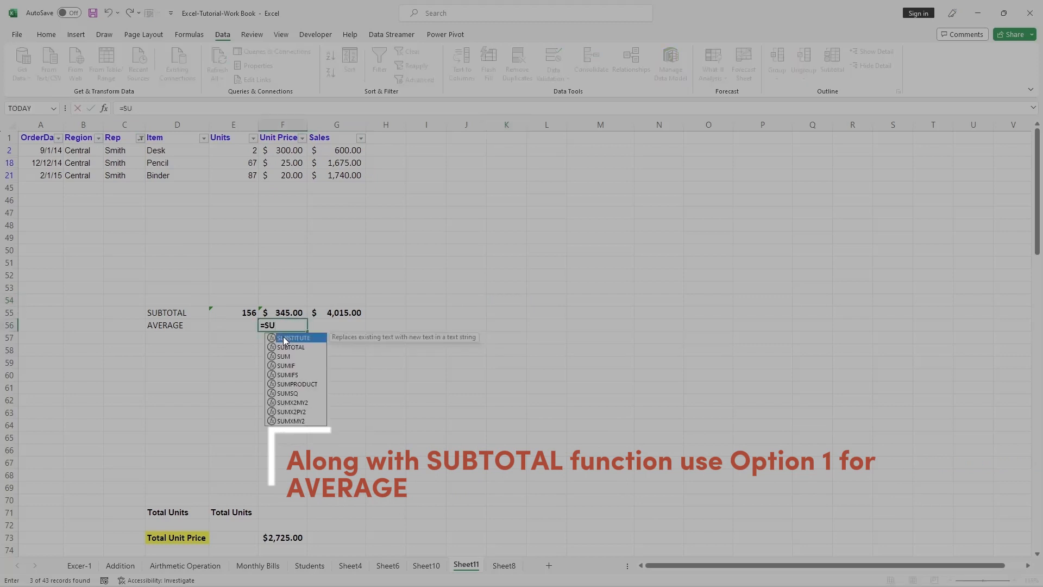
type("BBE")
key("BackSpace")
key("BackSpace")
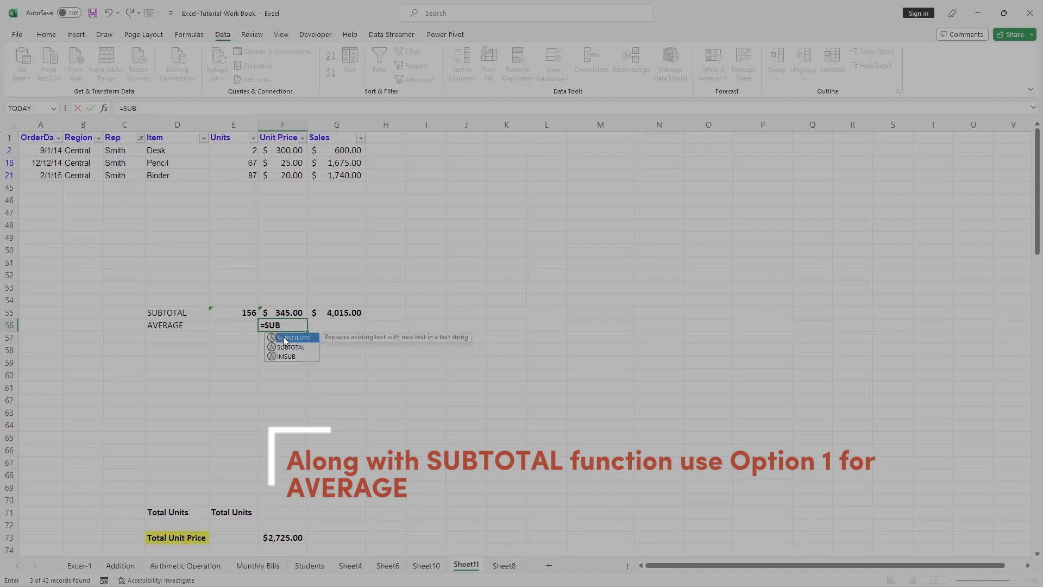
type("B")
key("BackSpace")
type("TO")
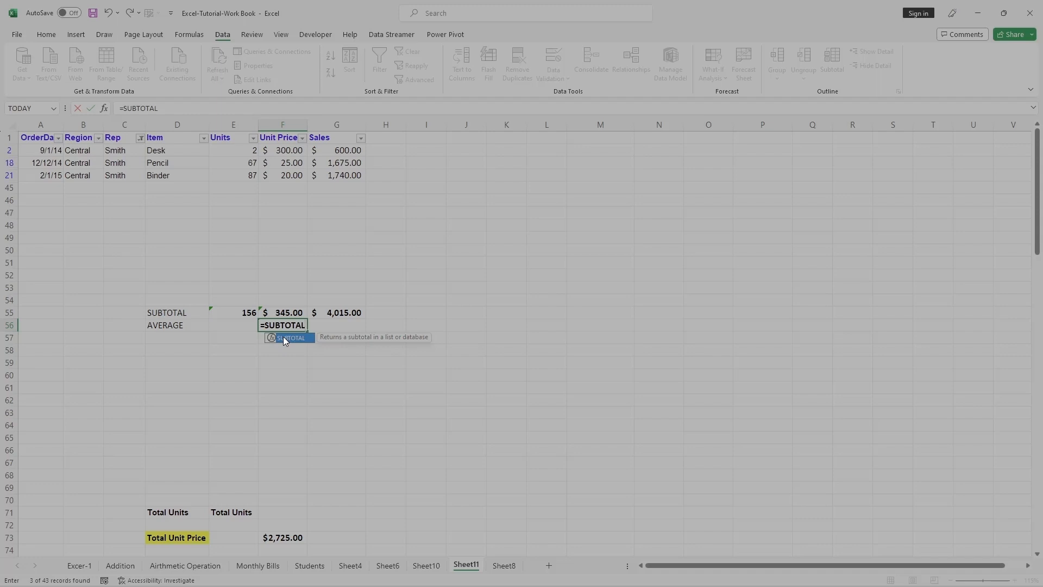
type("TAL(1")
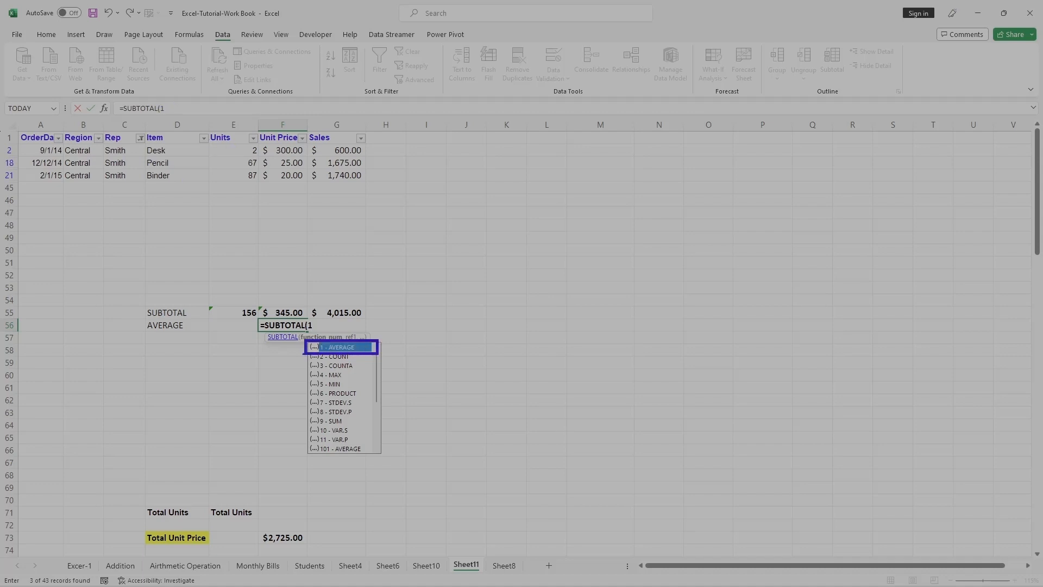
left_click(322, 324)
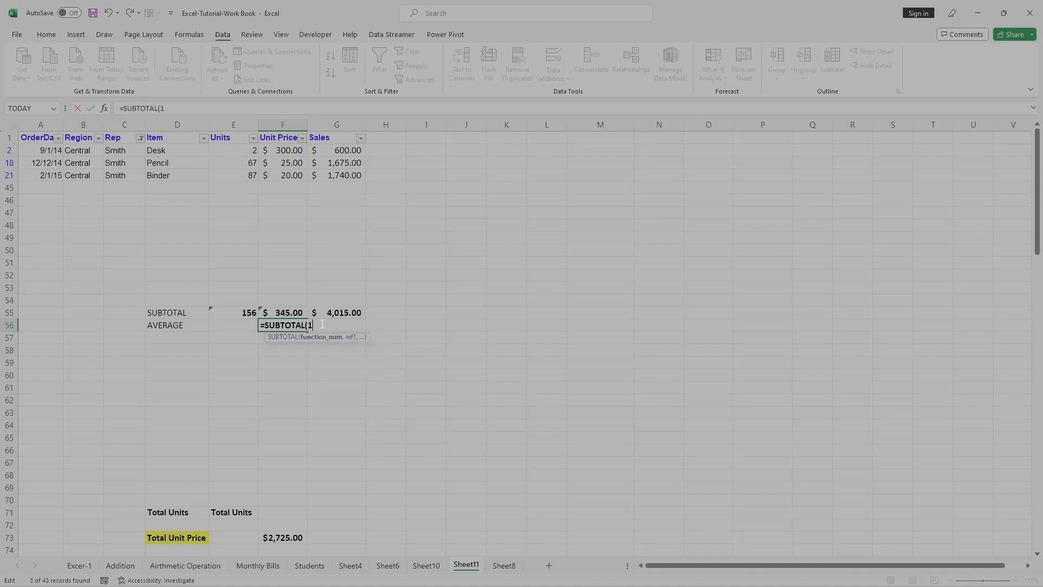
type(",")
left_click_drag(279, 149, 302, 174)
left_click(202, 108)
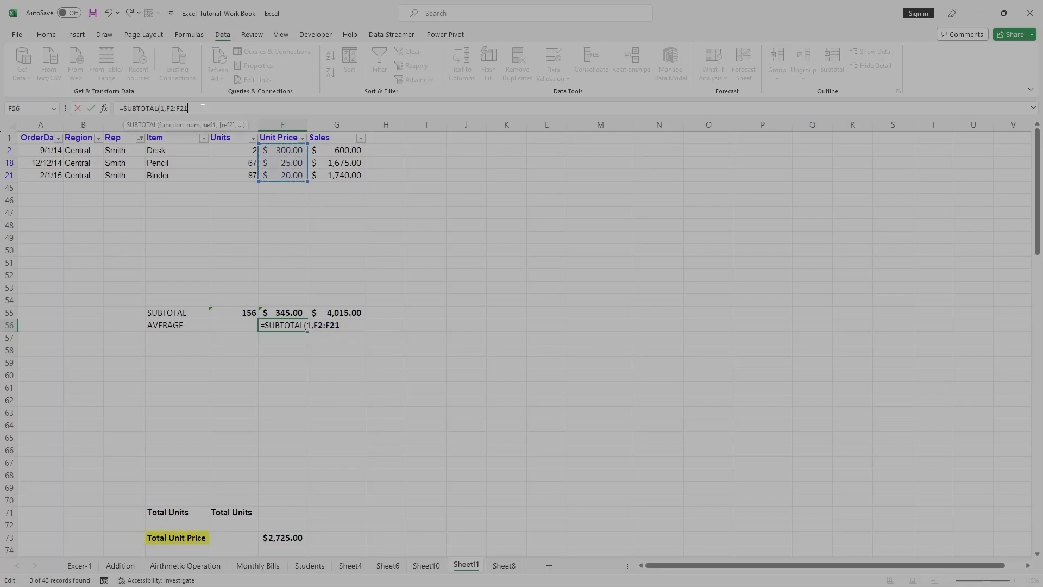
type(")")
key("Return")
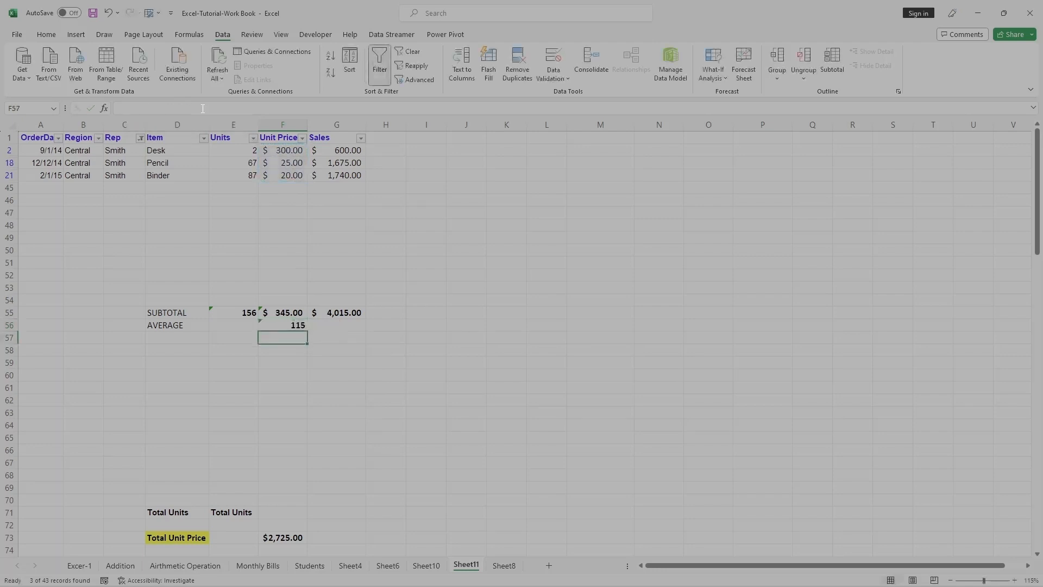
- Fill the average formula from F56 across to G56 to average the filtered sales
left_click_drag(288, 151, 285, 171)
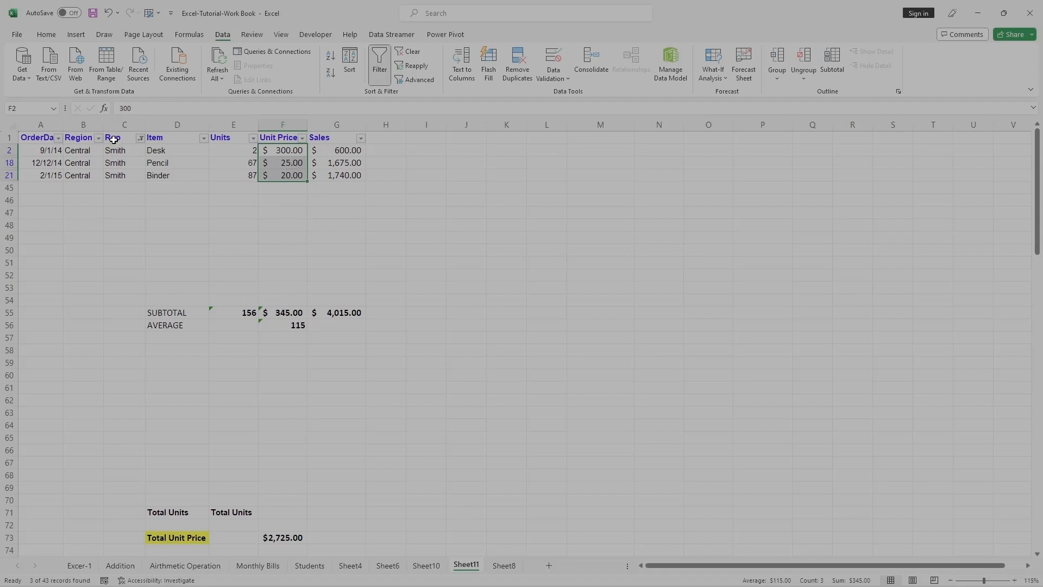
left_click(298, 325)
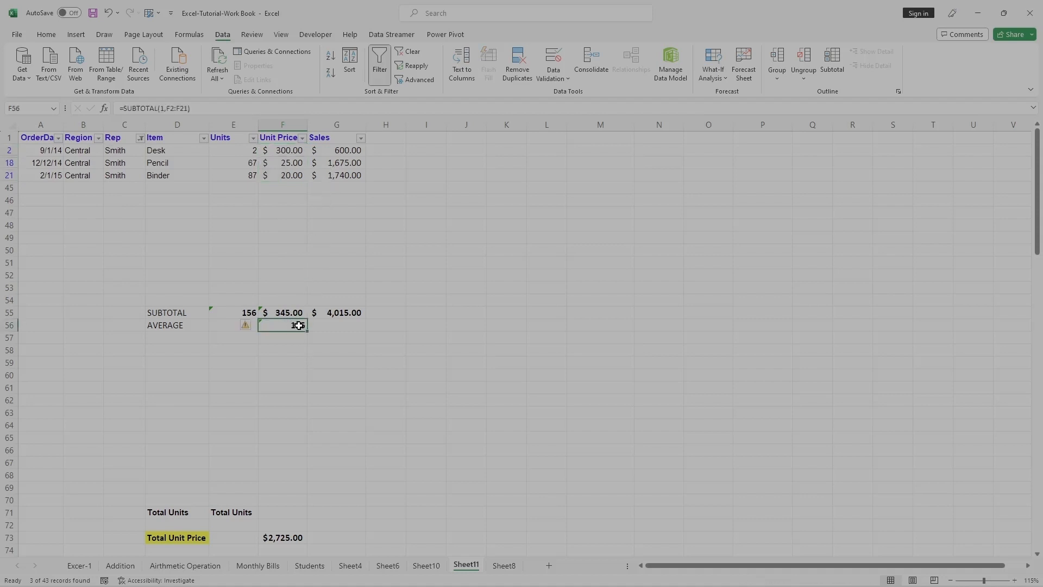
left_click_drag(308, 332, 348, 331)
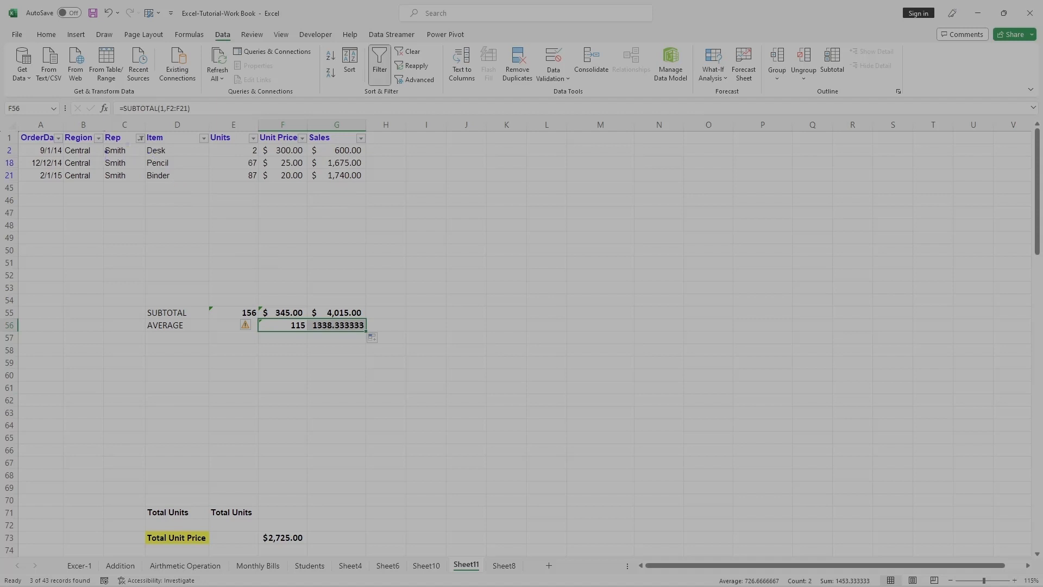
left_click_drag(103, 131, 139, 180)
left_click_drag(144, 315, 372, 334)
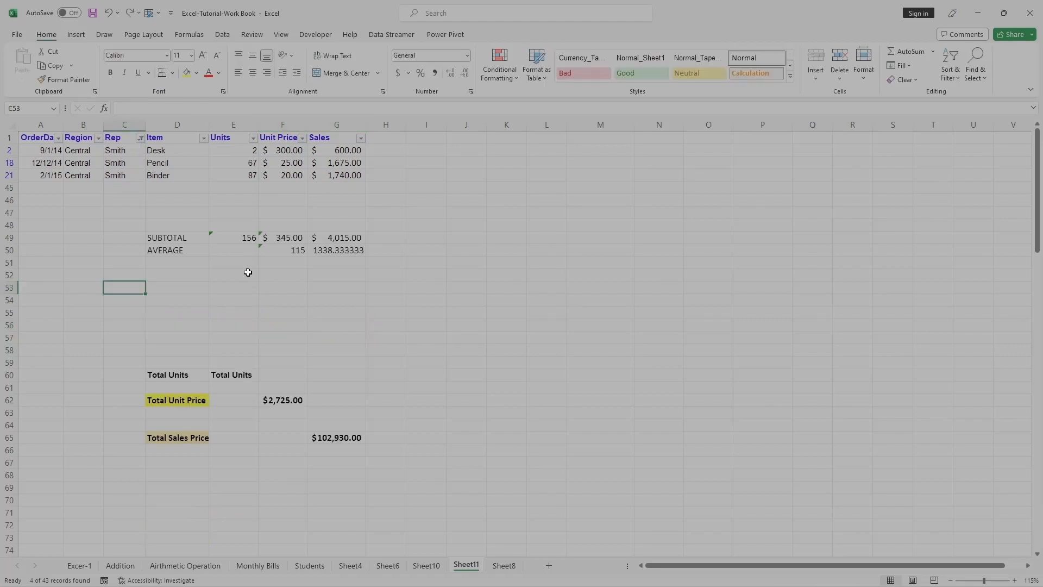
- Switch the Rep filter from the current representative to only the first one in the alphabetical list
left_click(140, 138)
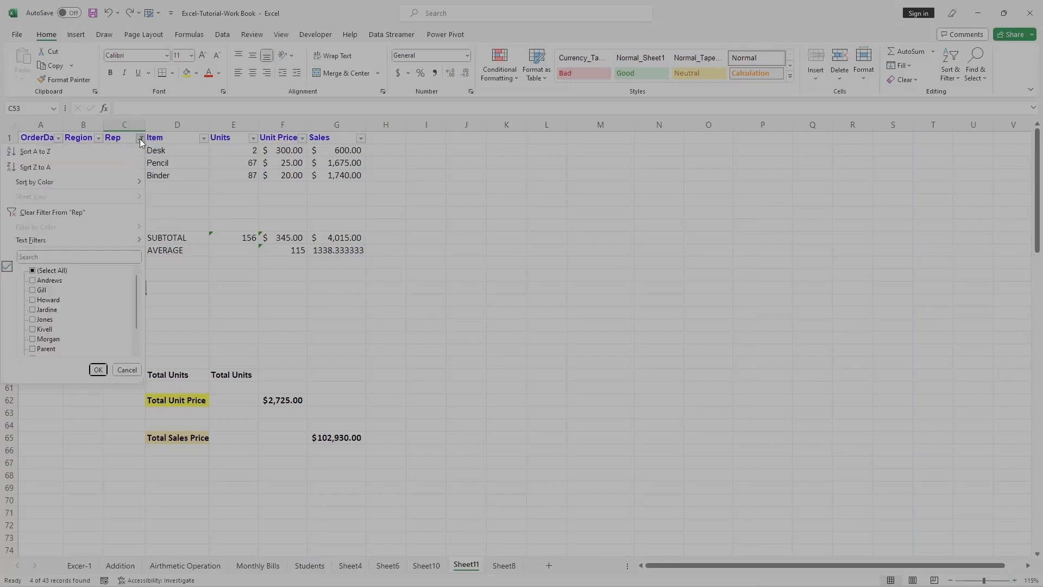
scroll(55, 296, "down", 1)
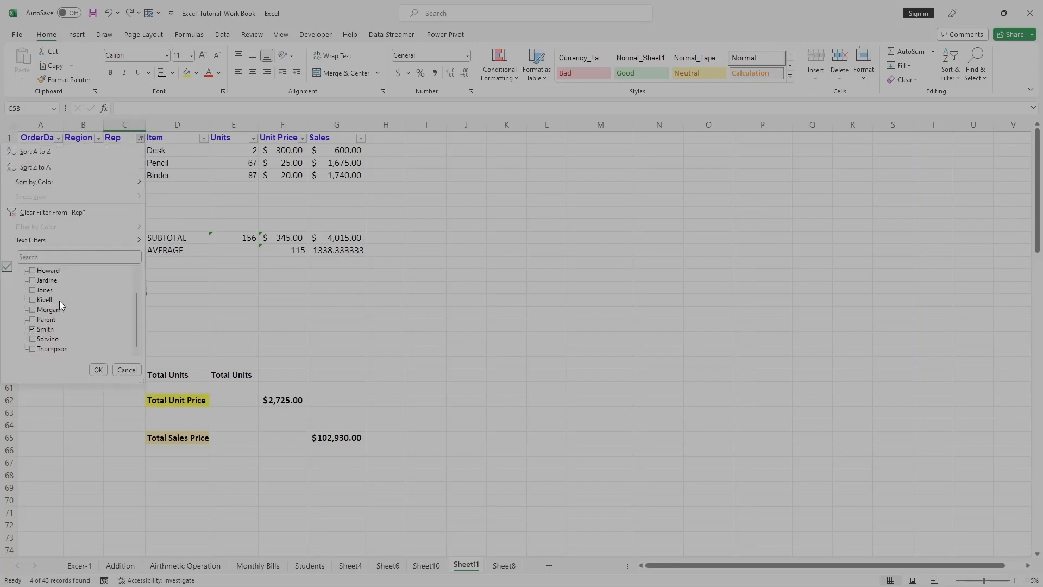
left_click(45, 331)
scroll(90, 311, "up", 1)
left_click(46, 272)
left_click(98, 370)
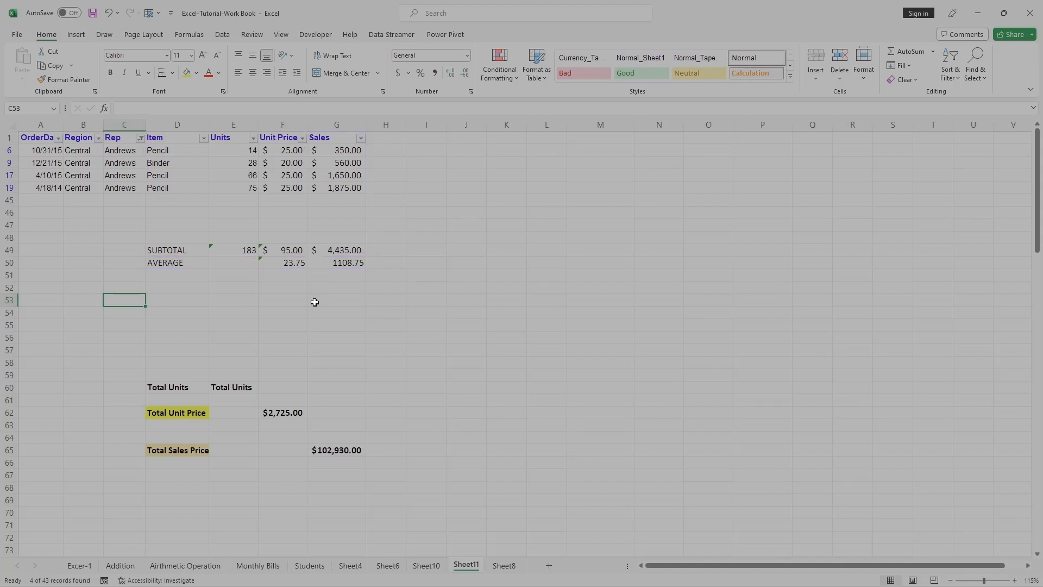
- Filter the Rep column to only the seventh representative in the list, and select the average unit price formula in F50
left_click(140, 138)
left_click(48, 279)
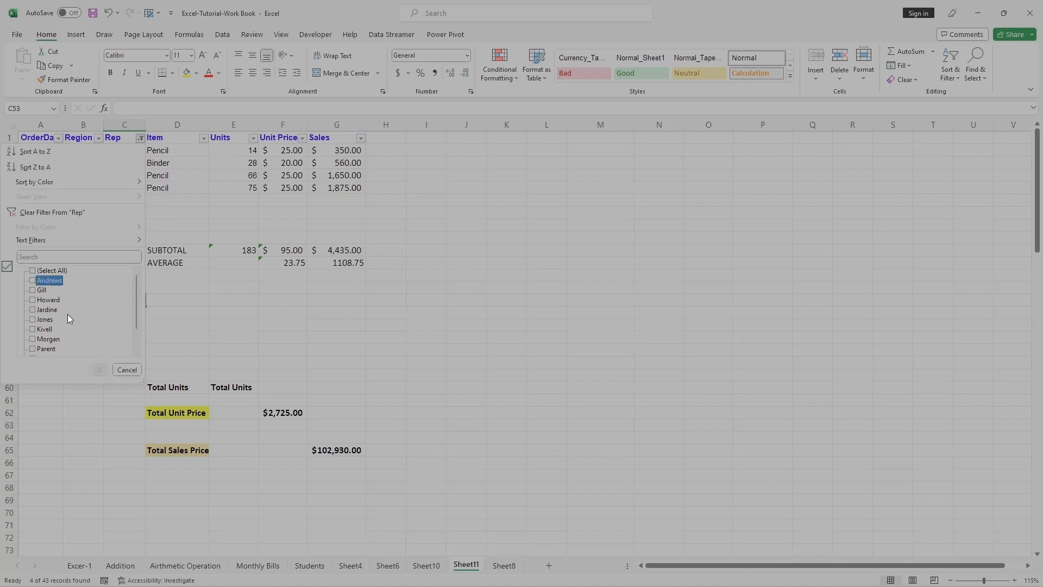
scroll(68, 314, "down", 1)
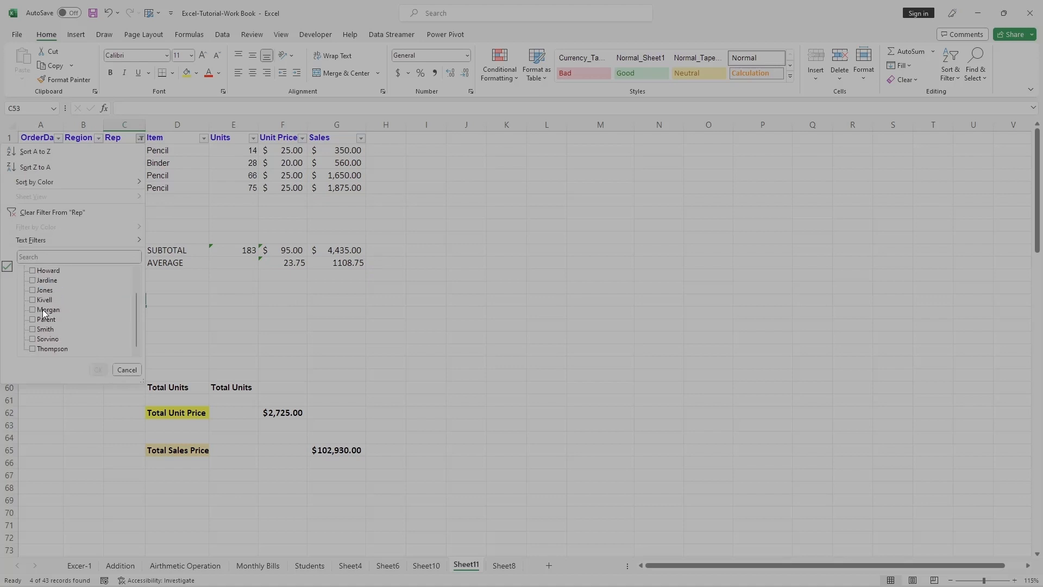
left_click(44, 310)
left_click(98, 369)
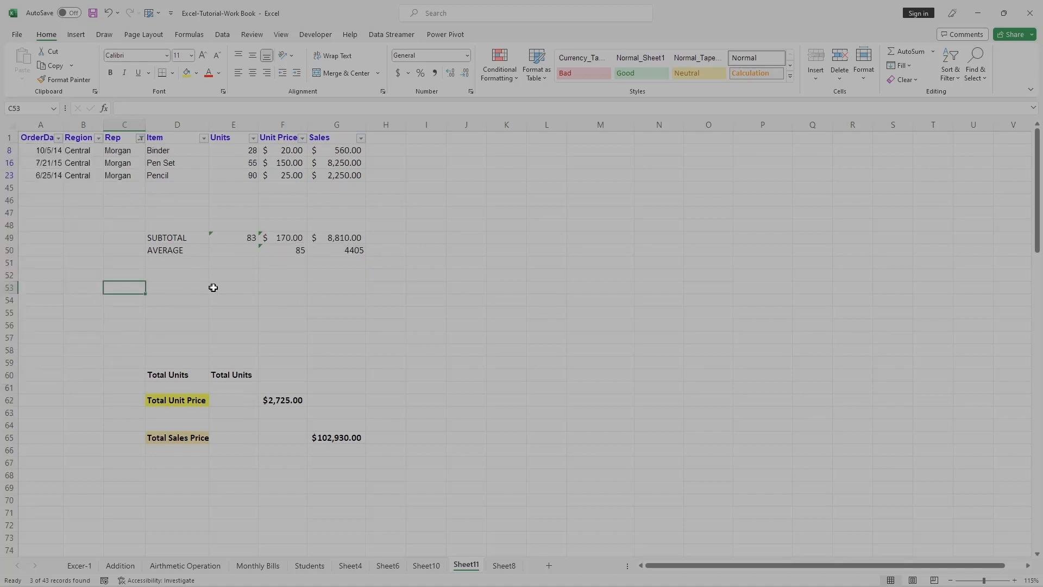
left_click(290, 251)
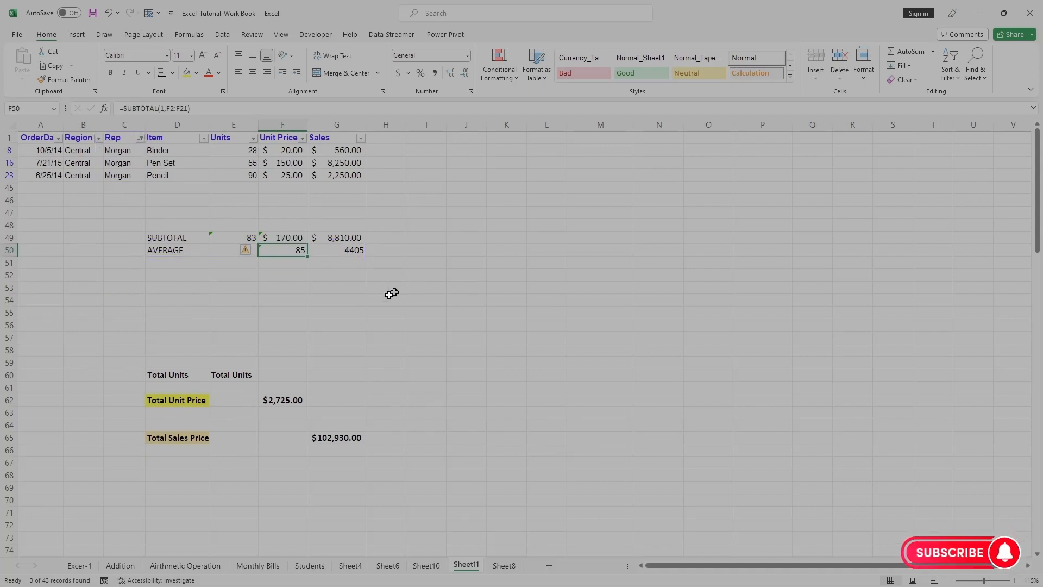
left_click(281, 579)
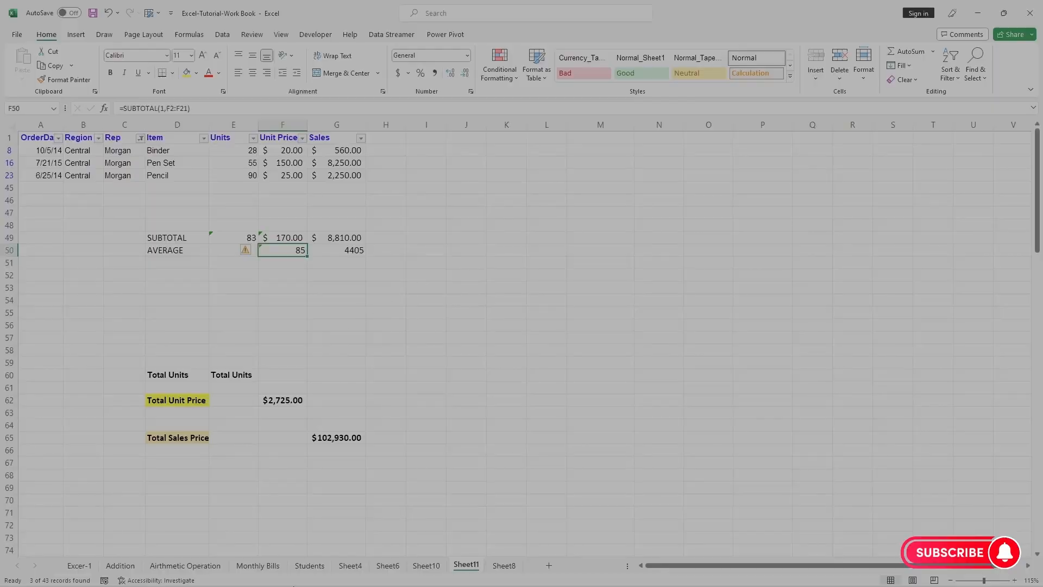